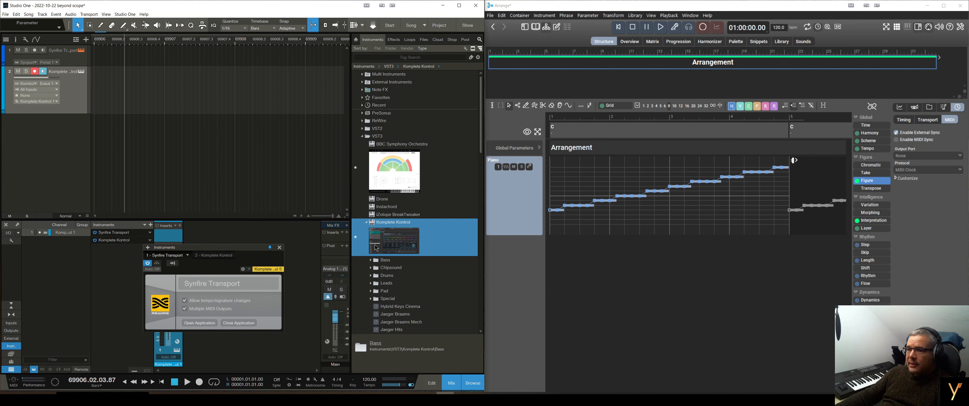
# View the Komplete Kontrol instrument loaded on the second track, then close its window.
pyautogui.click(81, 71)
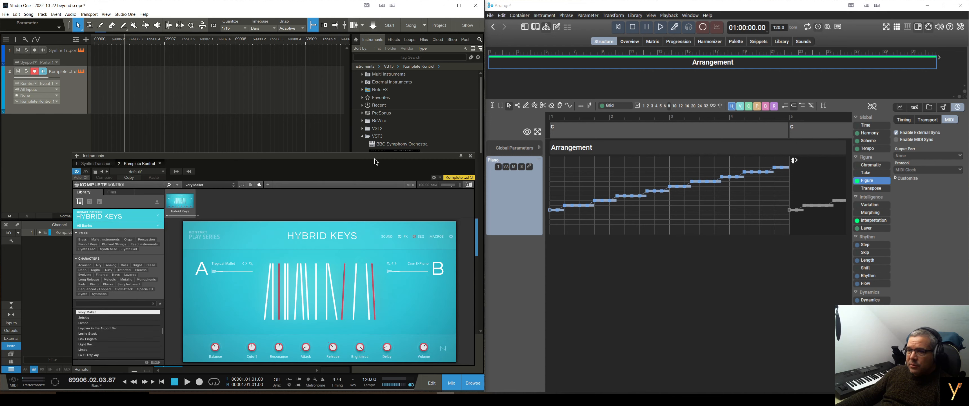
pyautogui.moveTo(376, 159); pyautogui.dragTo(361, 106)
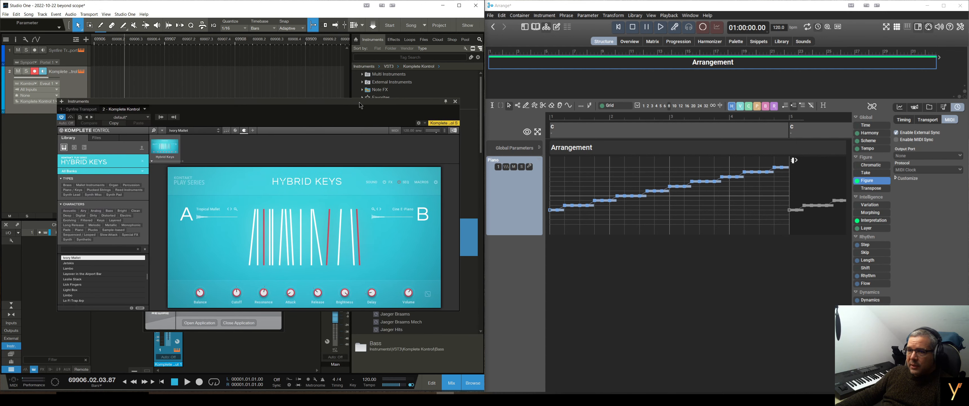
pyautogui.click(455, 102)
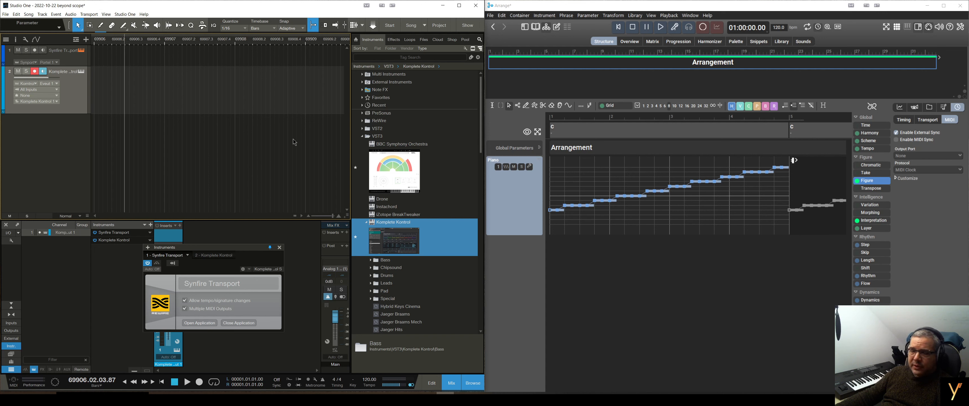
# Bring up loopMIDI and place its window over the empty Studio One track area to show the loopback ports.
pyautogui.click(428, 399)
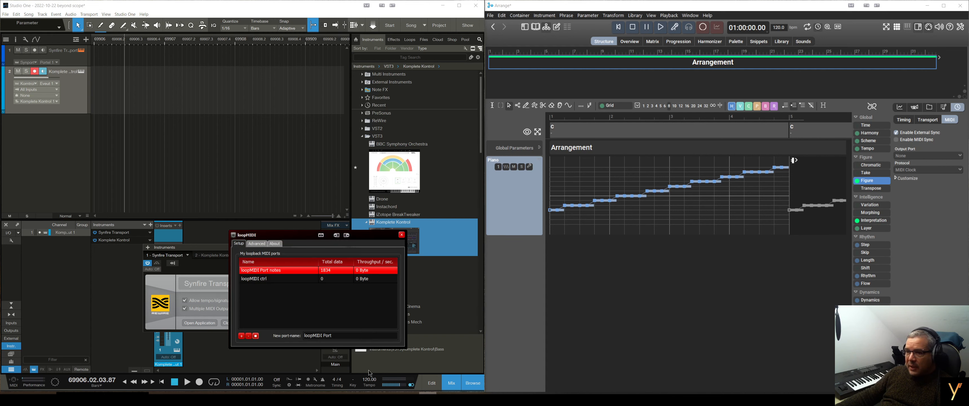
pyautogui.moveTo(301, 237); pyautogui.dragTo(246, 69)
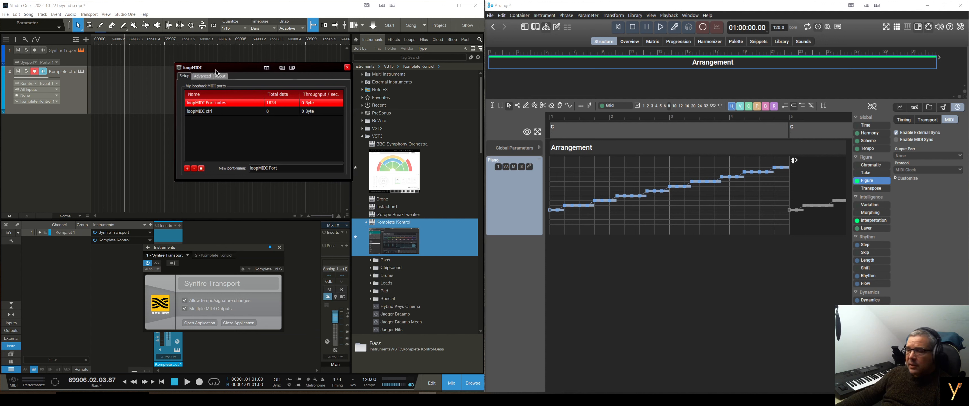
pyautogui.moveTo(217, 71); pyautogui.dragTo(224, 102)
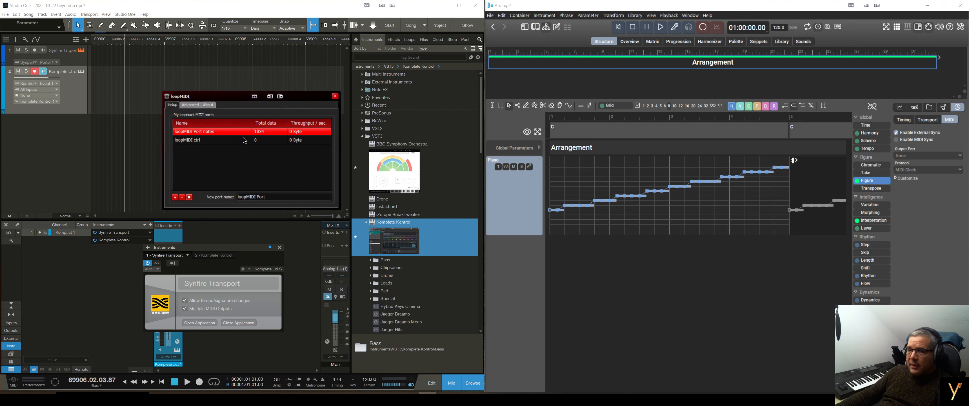
pyautogui.moveTo(240, 97); pyautogui.dragTo(239, 113)
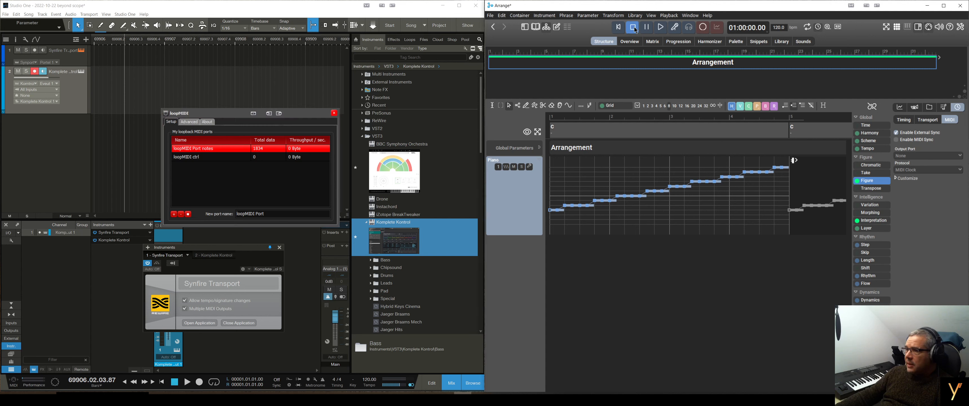
# Play the Synfire arrangement briefly from the start and stop it.
pyautogui.click(661, 30)
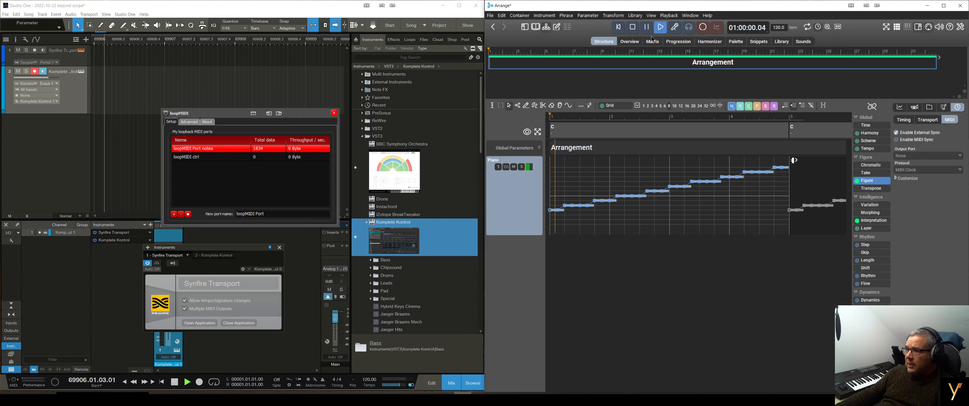
pyautogui.click(633, 28)
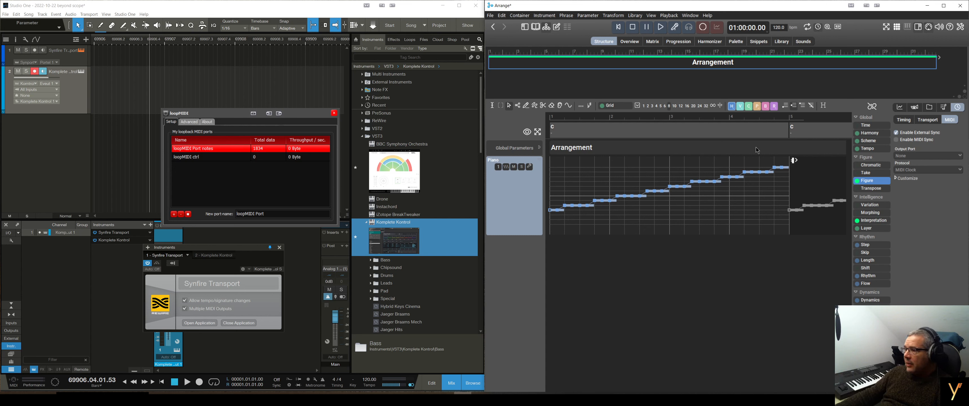
pyautogui.moveTo(757, 146)
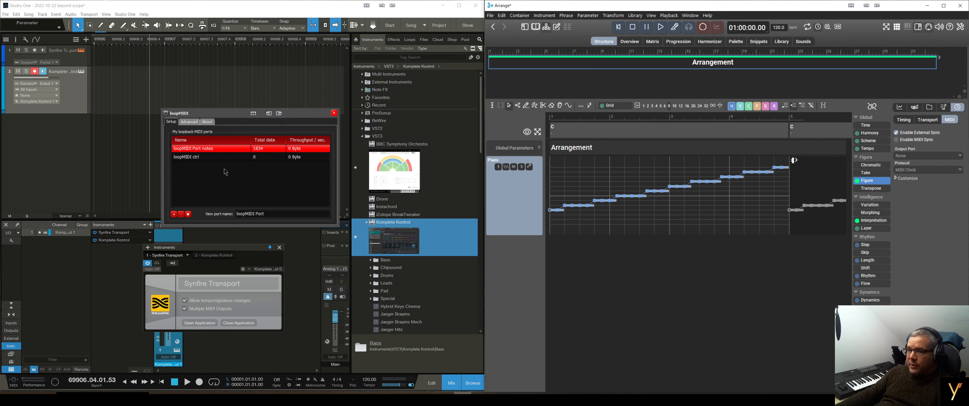
# Check the loopMIDI ports in Synfire's Audio/MIDI Setup inputs and close the setup window.
pyautogui.moveTo(231, 122); pyautogui.dragTo(209, 137)
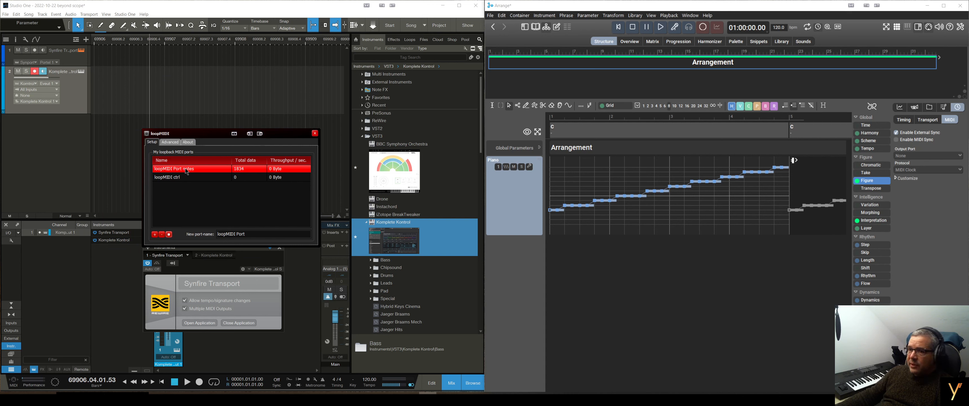
pyautogui.click(961, 26)
pyautogui.moveTo(398, 73); pyautogui.dragTo(604, 95)
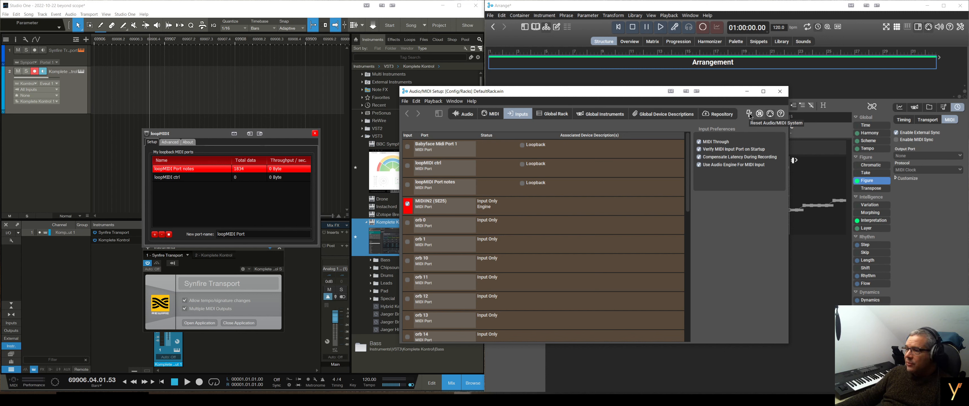
pyautogui.click(780, 92)
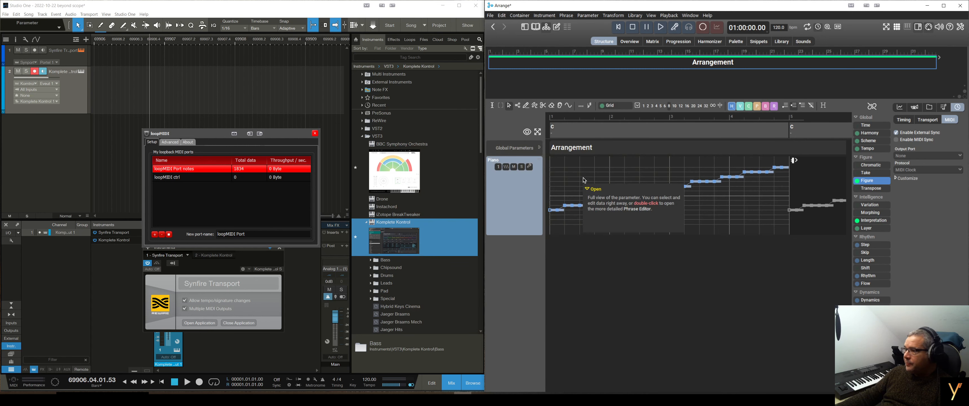
# Assign the Piano instrument a new rack module as an external MIDI instrument on the loopMIDI Port notes output.
pyautogui.click(530, 166)
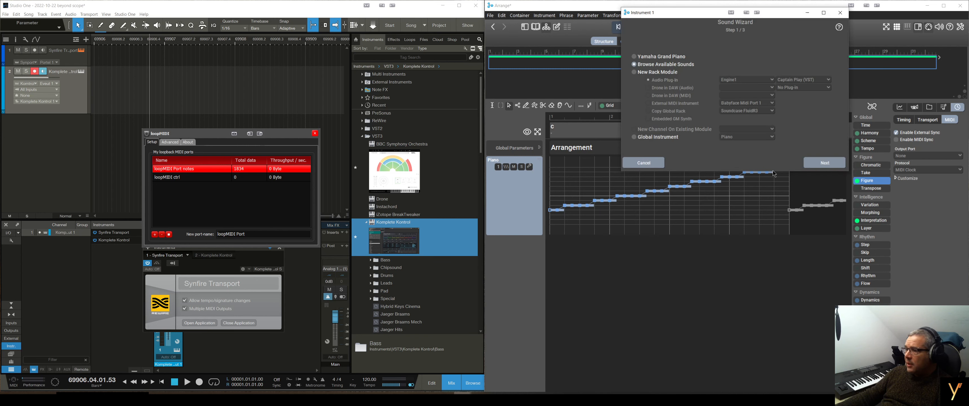
pyautogui.click(657, 73)
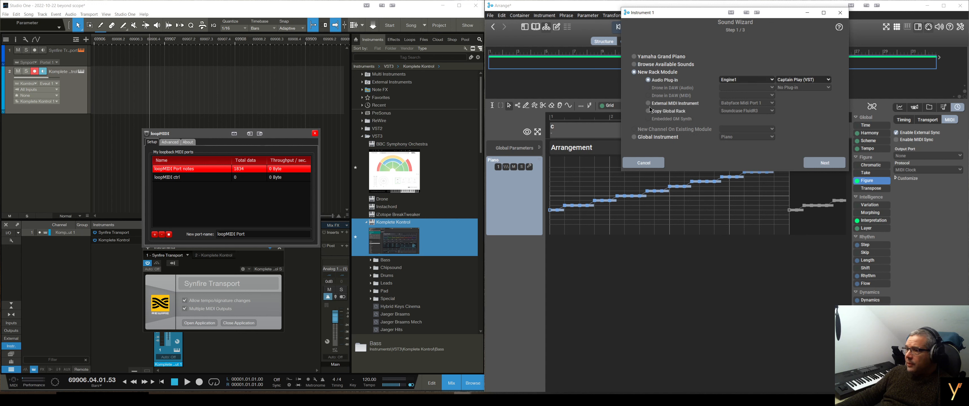
pyautogui.click(672, 104)
pyautogui.click(775, 103)
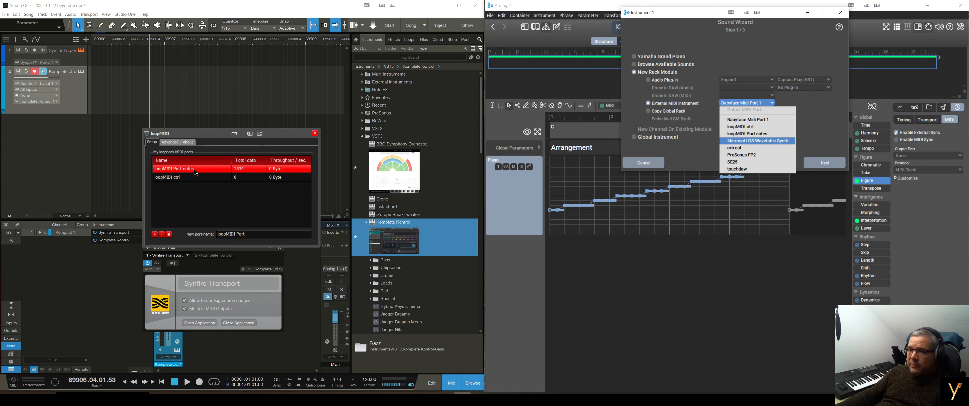
pyautogui.click(772, 137)
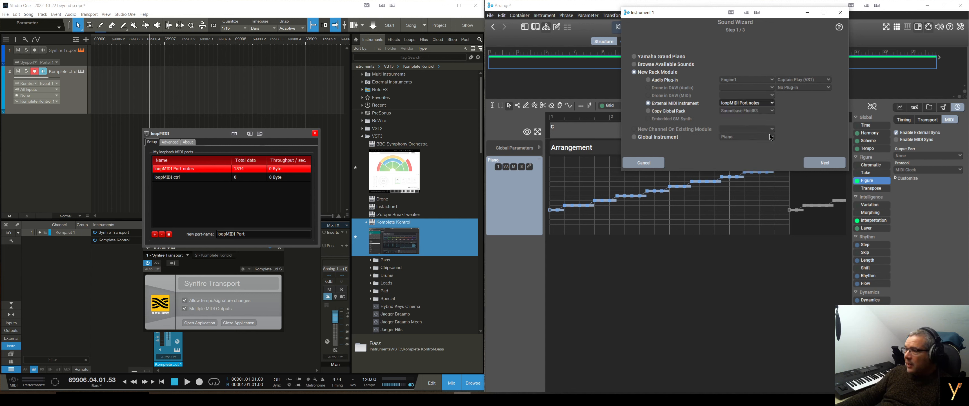
pyautogui.click(825, 162)
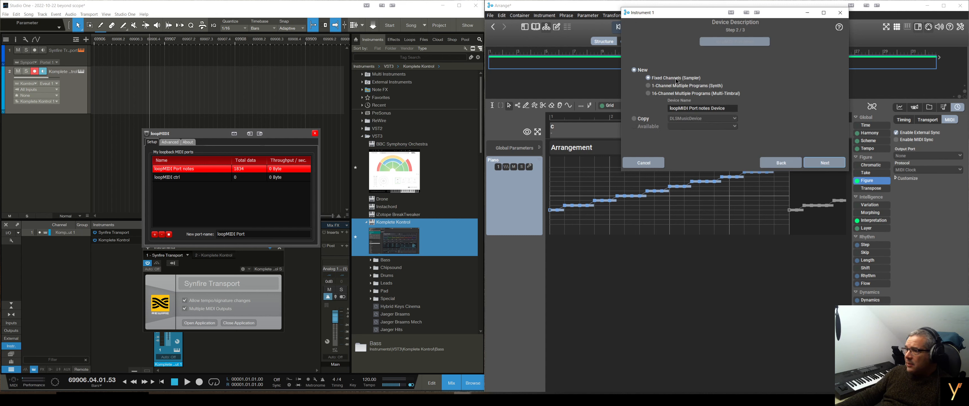
# Create the loopMIDI Port notes Device with fixed channels, set the sound category to Piano and finish the Sound Wizard.
pyautogui.click(827, 163)
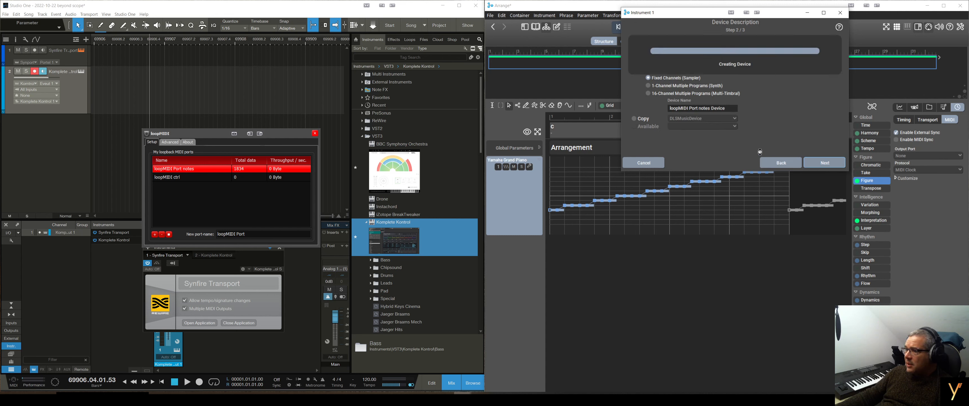
pyautogui.click(683, 99)
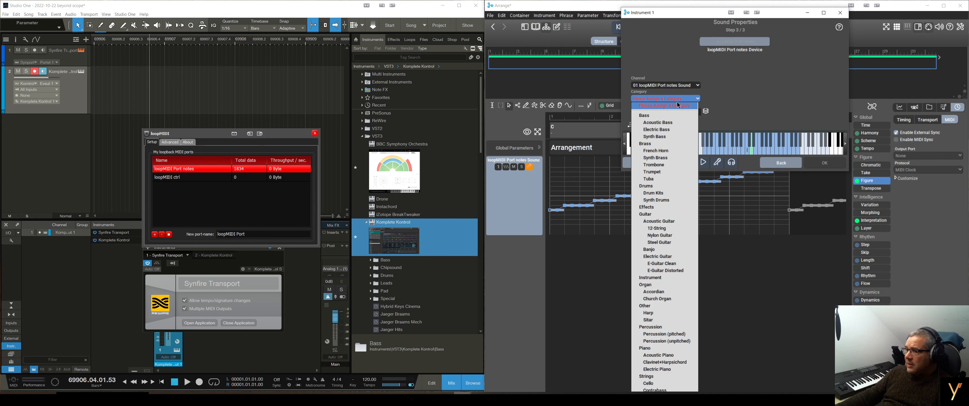
pyautogui.click(663, 348)
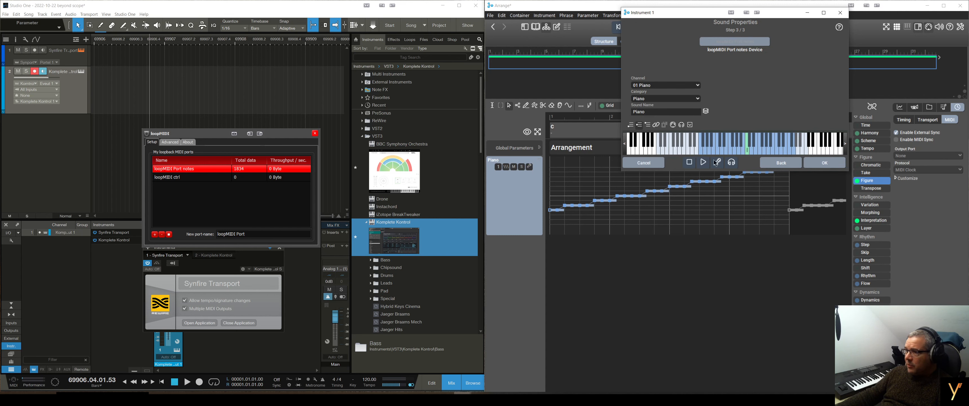
pyautogui.click(830, 163)
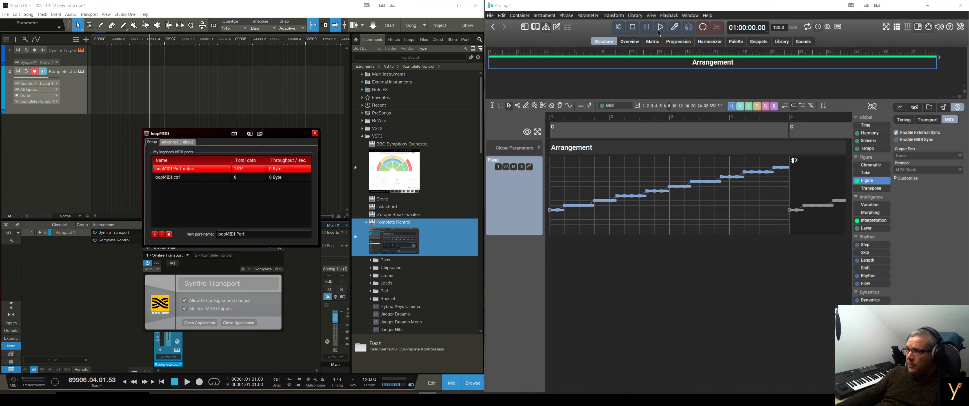
# Play the arrangement from the beginning to test the loopMIDI routing into Studio One, then stop playback.
pyautogui.click(636, 28)
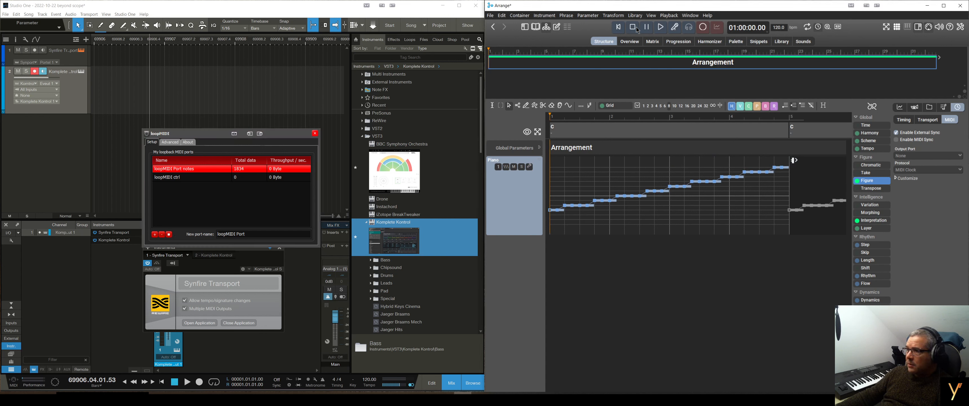
pyautogui.click(662, 26)
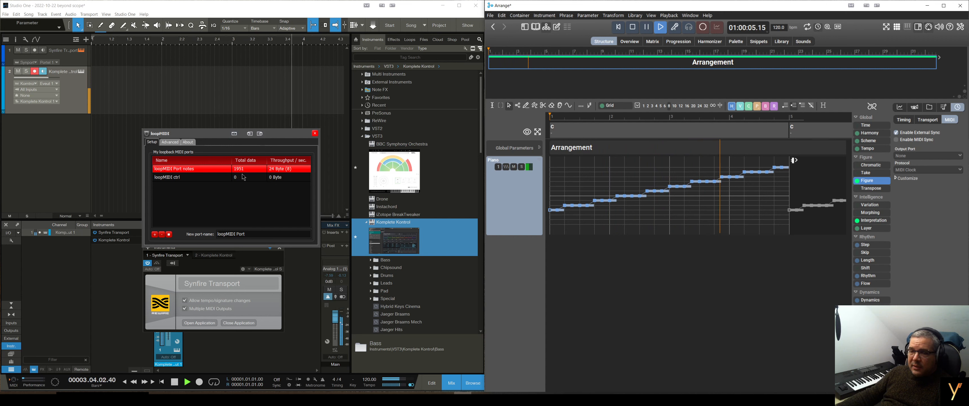
pyautogui.press('space')
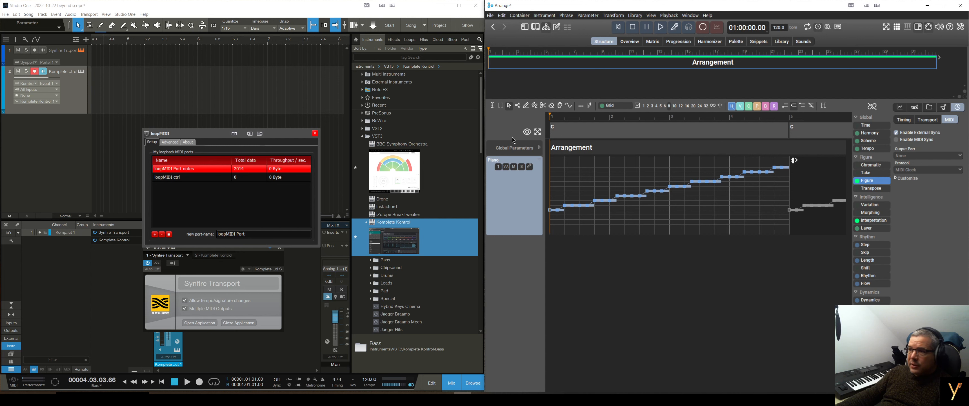
# Move the Synfire playhead to 01:00:06.00, play the arrangement from there and stop it.
pyautogui.click(587, 52)
pyautogui.click(558, 51)
pyautogui.click(572, 50)
pyautogui.click(531, 51)
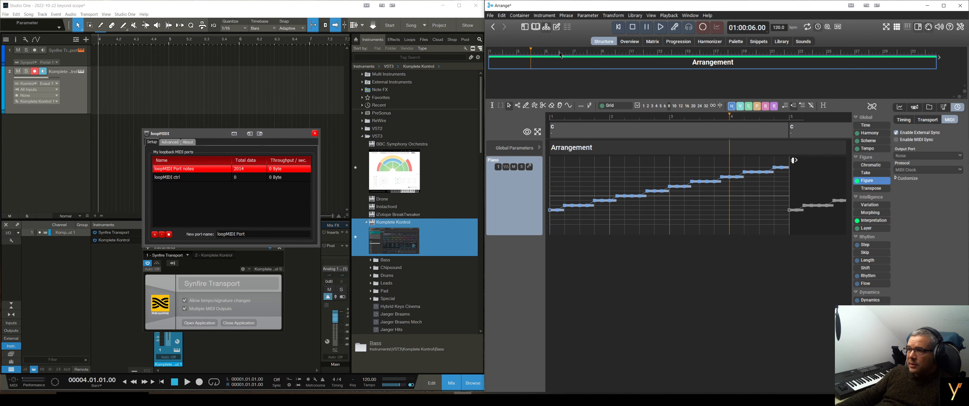
pyautogui.click(661, 30)
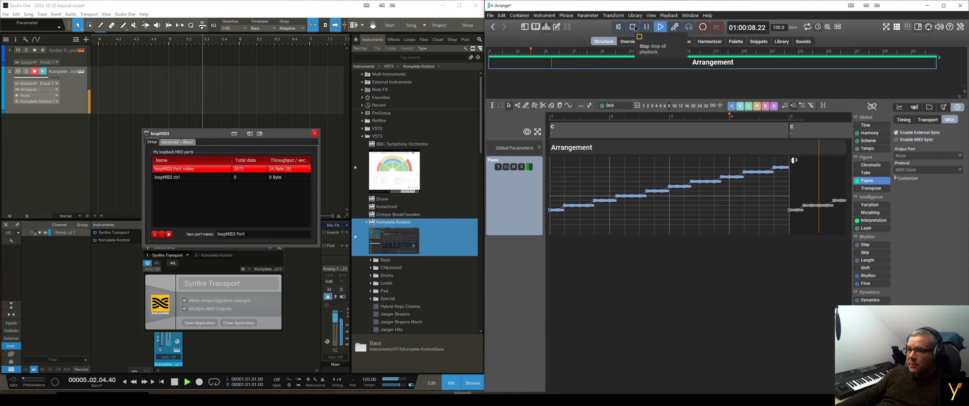
pyautogui.click(635, 29)
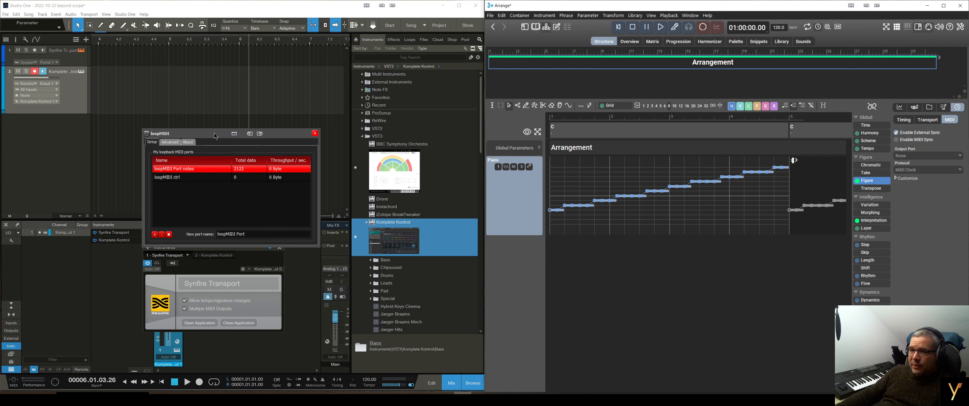
# Shift the loopMIDI window clear of the tracks and return the synced transport to the start.
pyautogui.moveTo(215, 133); pyautogui.dragTo(149, 172)
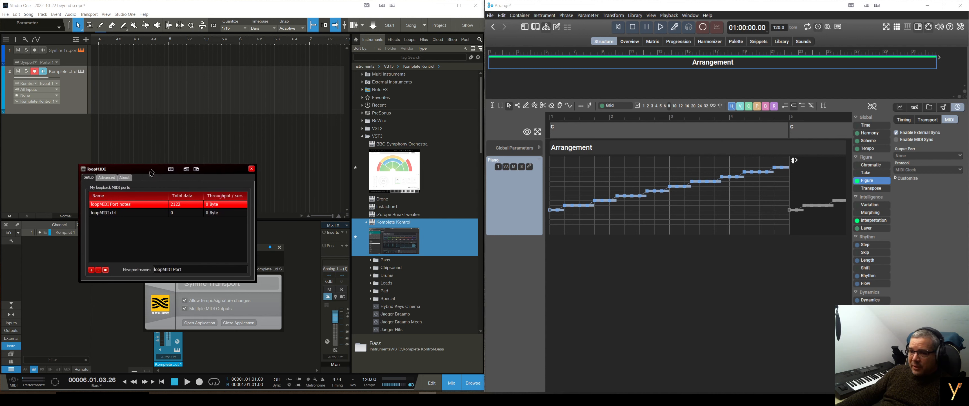
pyautogui.click(634, 27)
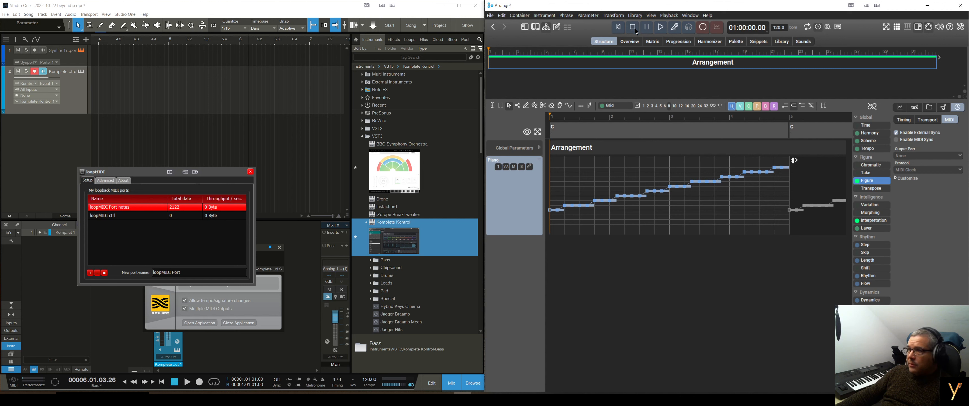
pyautogui.click(619, 27)
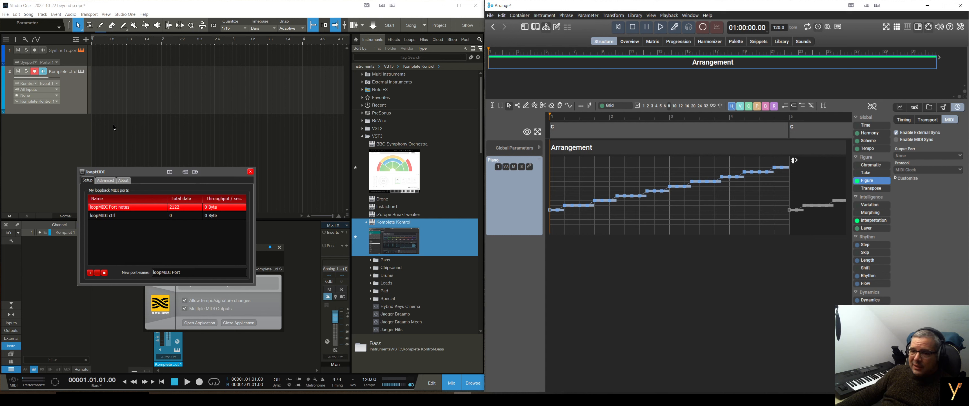
# Record the Synfire arrangement's MIDI onto the Komplete Kontrol track in Studio One, stop, and return to the song start.
pyautogui.click(199, 382)
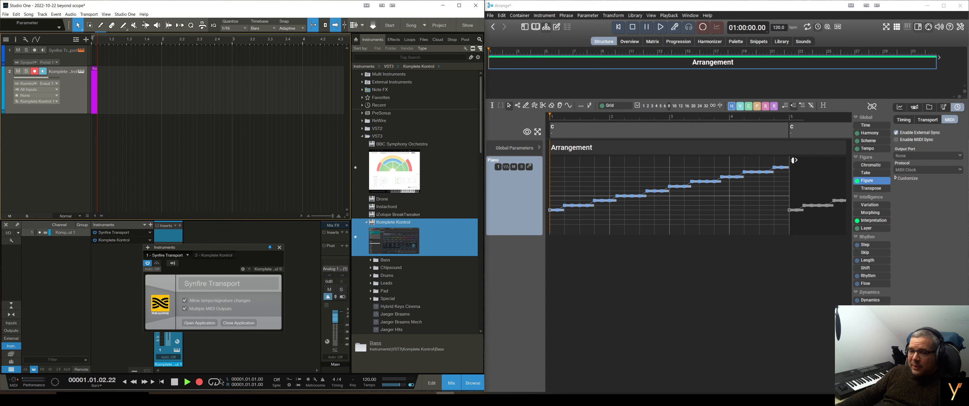
pyautogui.click(662, 27)
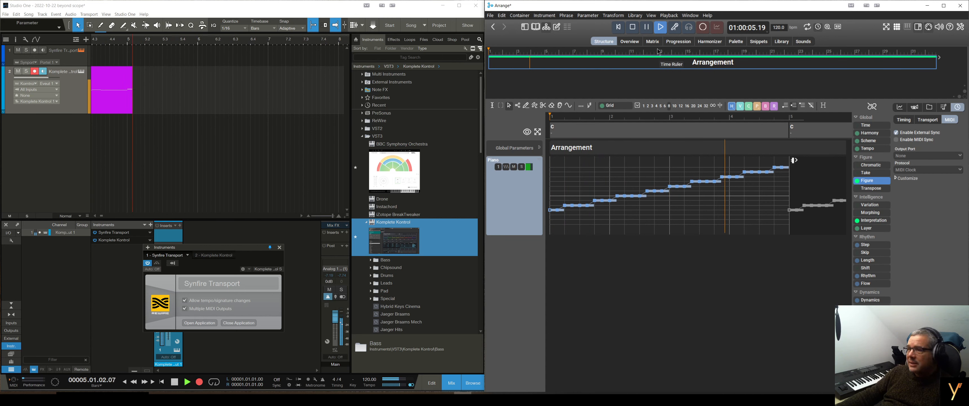
pyautogui.click(637, 32)
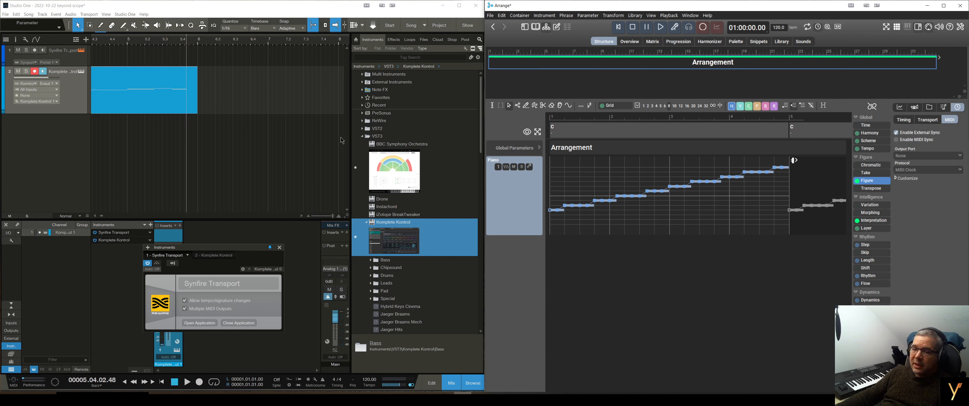
pyautogui.click(161, 381)
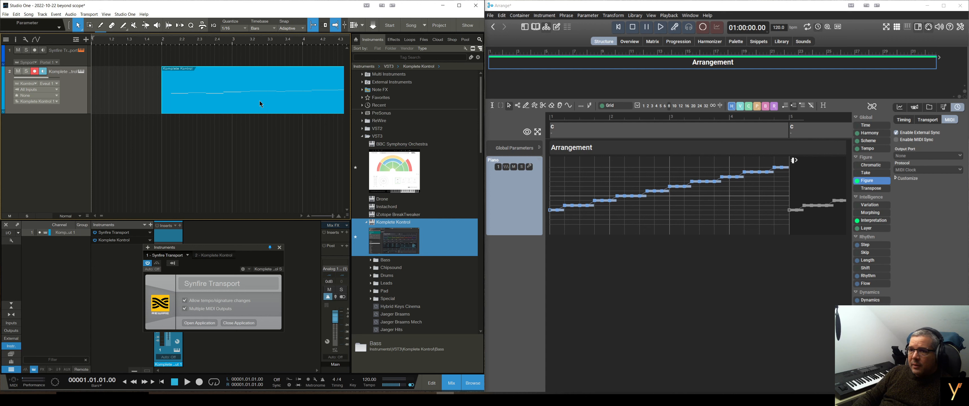
# Delete the recorded clip from the Komplete Kontrol track in Studio One and show the track's inspector.
pyautogui.press('Delete')
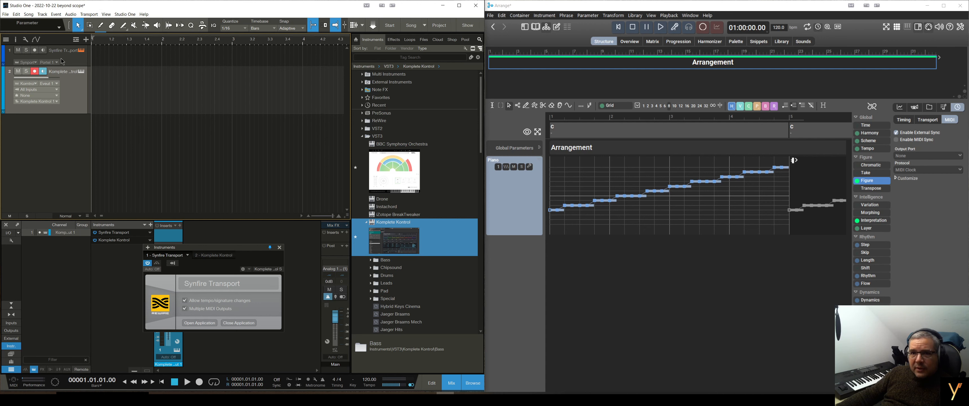
pyautogui.click(15, 39)
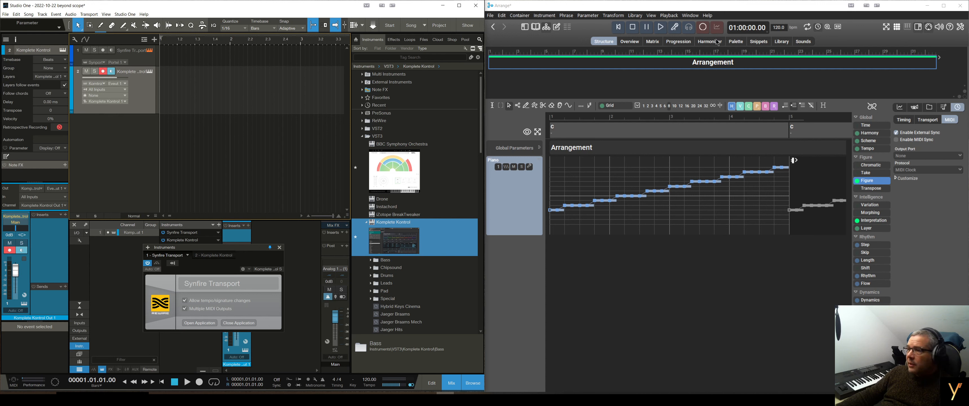
# Play the Synfire arrangement from the start, stop it, and capture its notes onto the Komplete Kontrol track with Retrospective Recording.
pyautogui.click(662, 30)
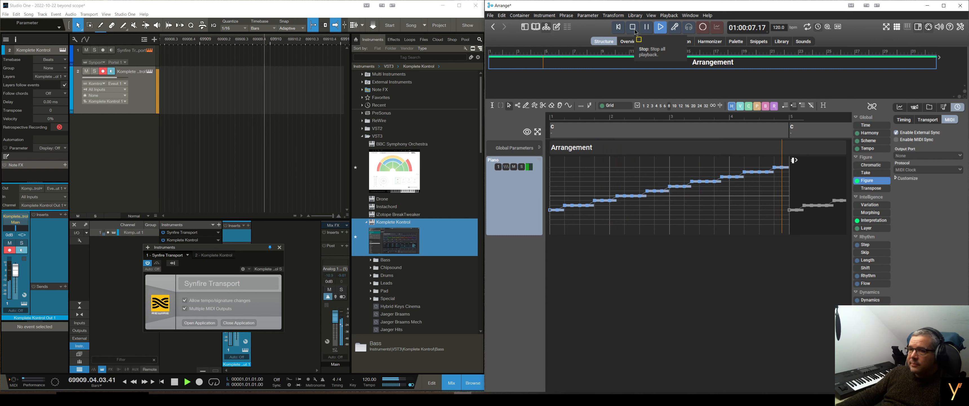
pyautogui.click(634, 28)
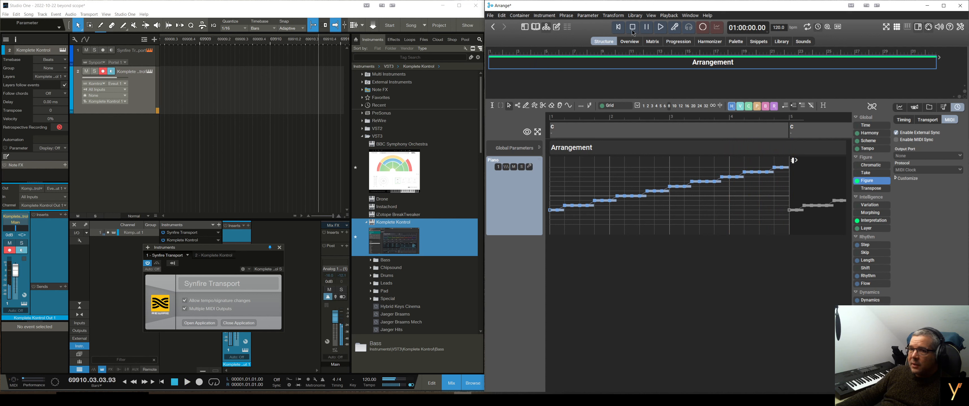
pyautogui.click(60, 128)
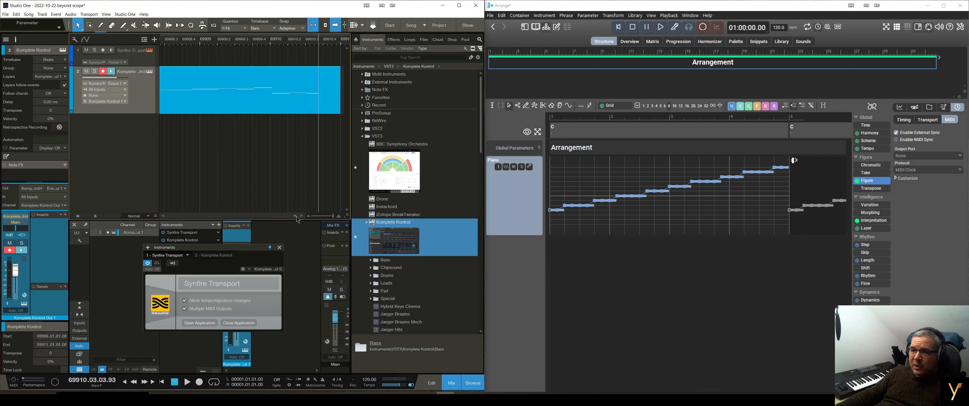
pyautogui.click(164, 216)
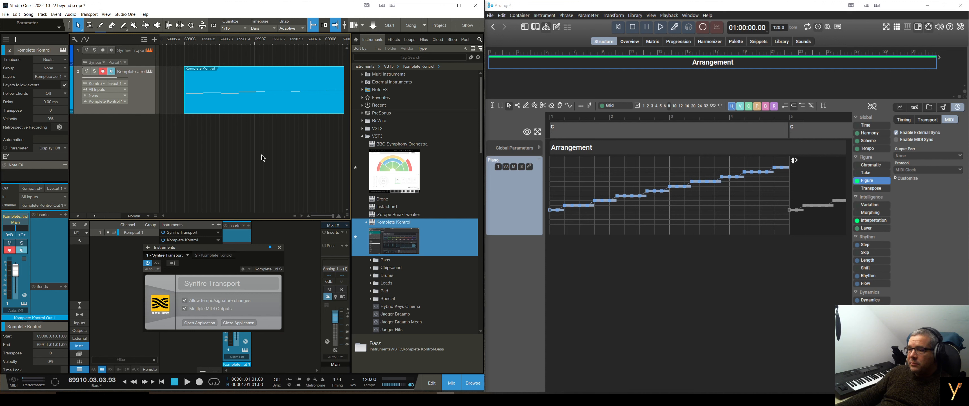
# Start recording in Synfire from the beginning of the arrangement and stop it again.
pyautogui.click(705, 28)
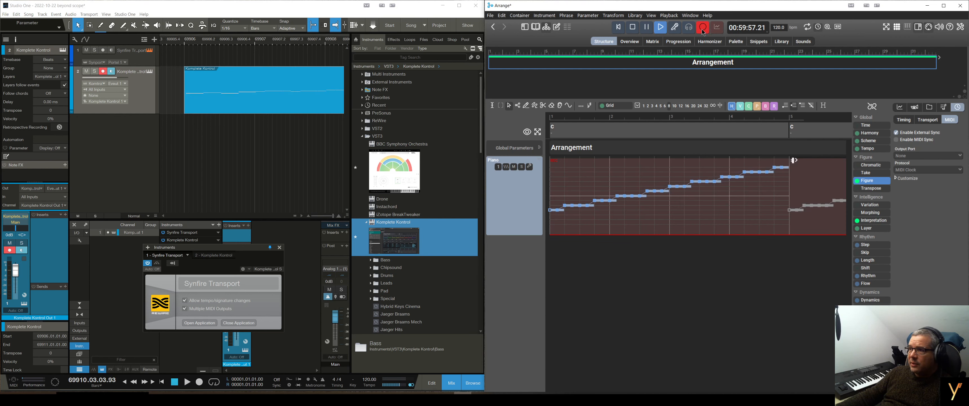
pyautogui.click(635, 31)
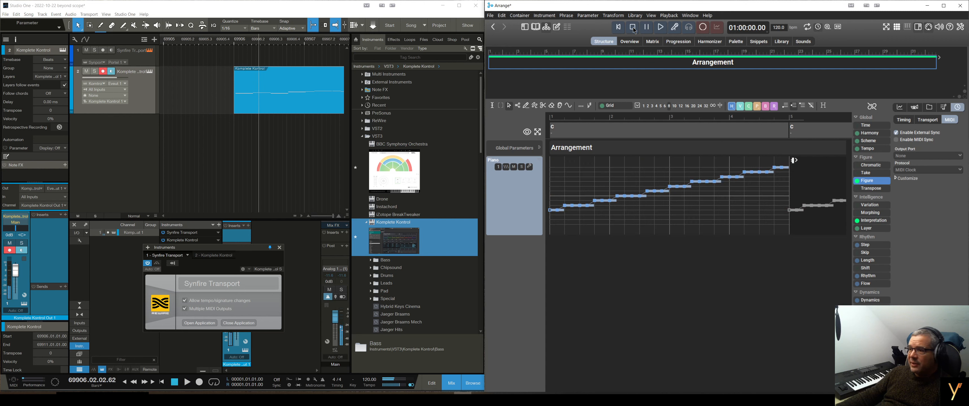